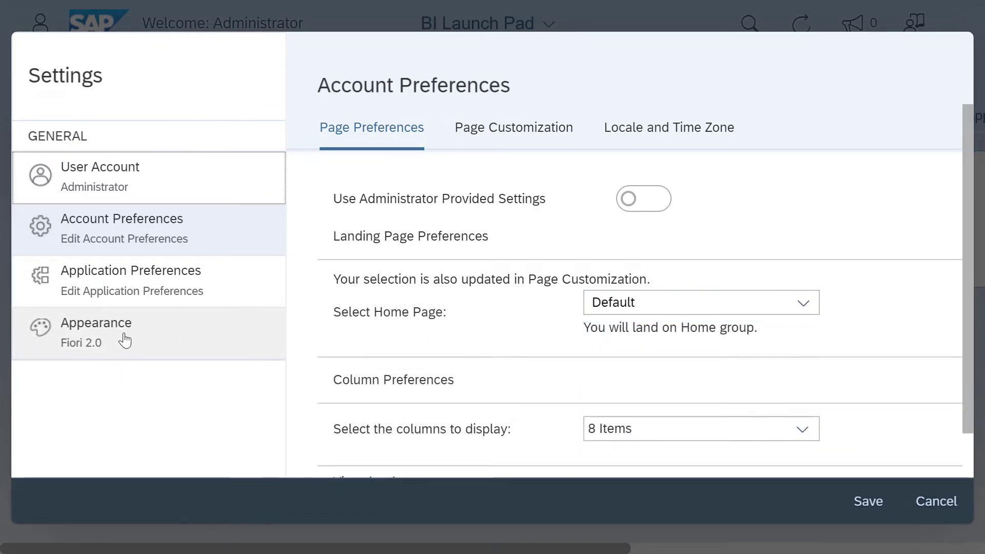
Step: Open the Appearance settings and view the Fiori Theme choices
click(125, 340)
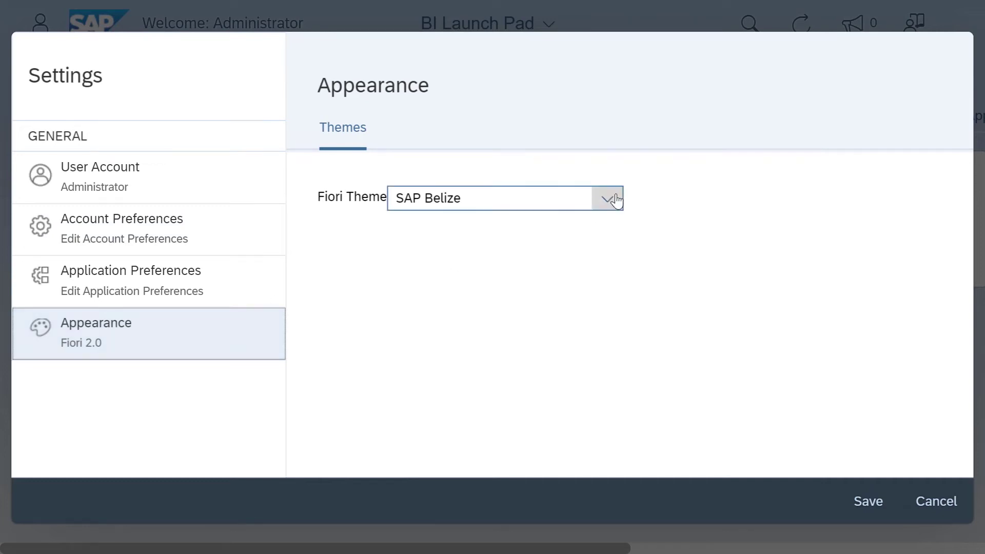
click(617, 199)
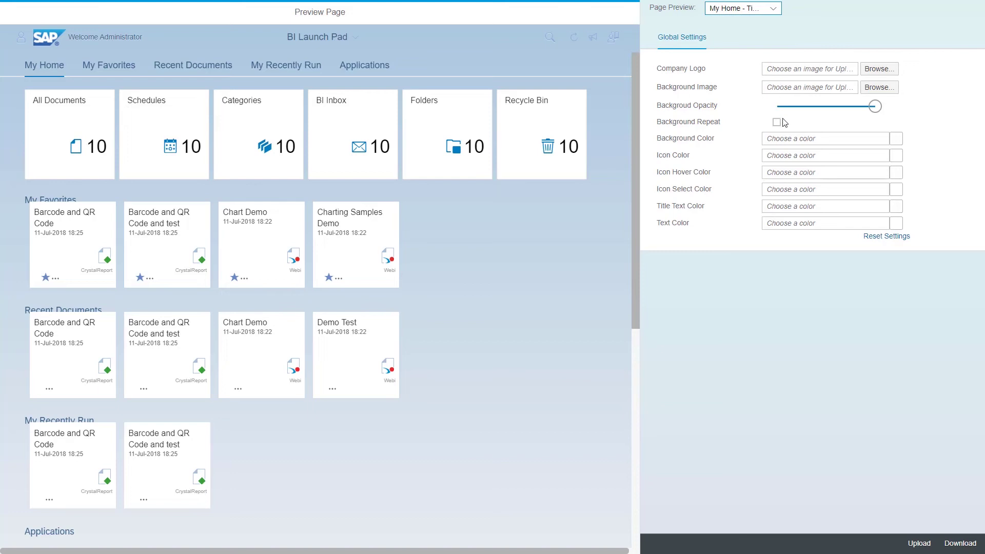
Step: Change the page background colour to blue 7a92c7 in the colour picker
click(896, 140)
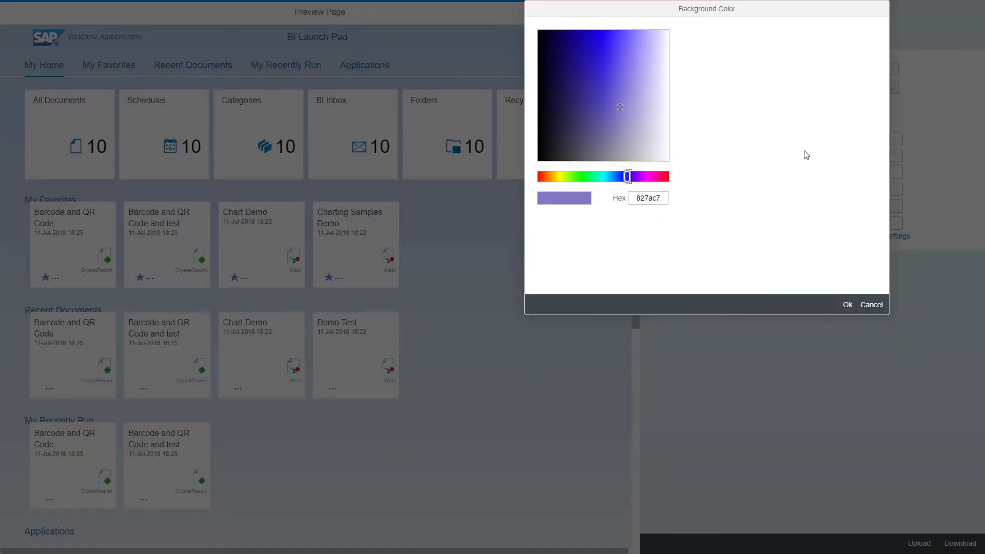
mouse_move(628, 178)
mouse_down()
mouse_move(585, 178)
mouse_move(619, 178)
mouse_up()
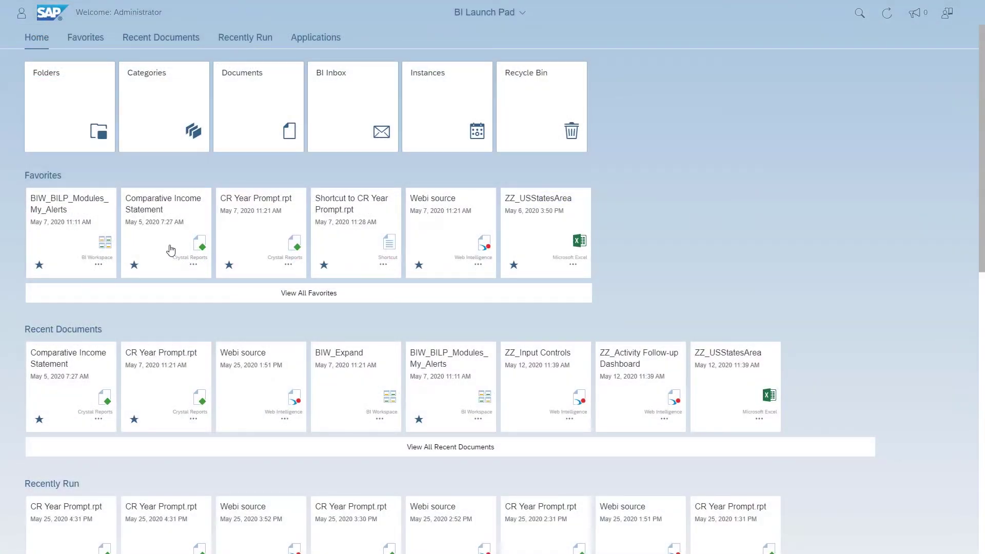
Step: Open the Comparative Income Statement report from Favorites and scroll through it
click(166, 241)
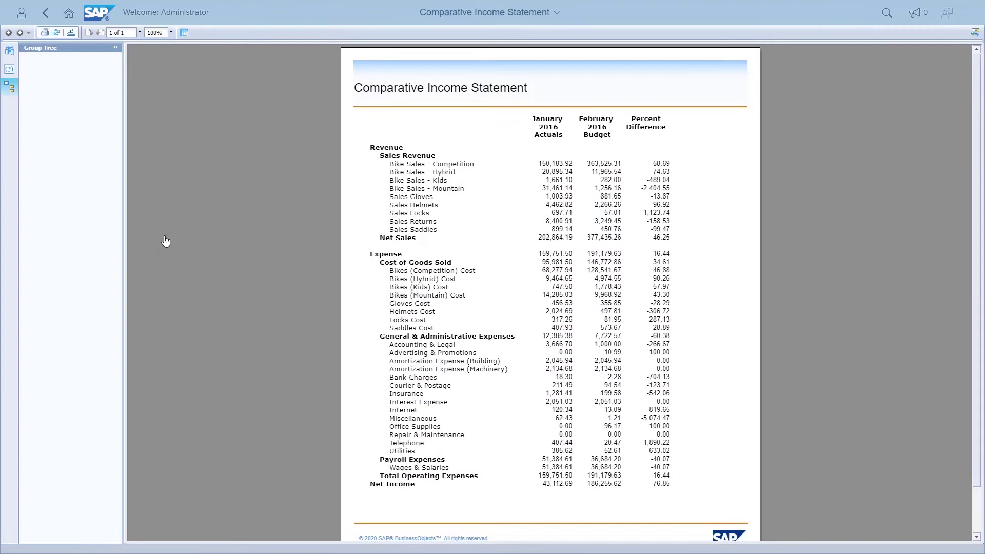
scroll(166, 235, down, 2)
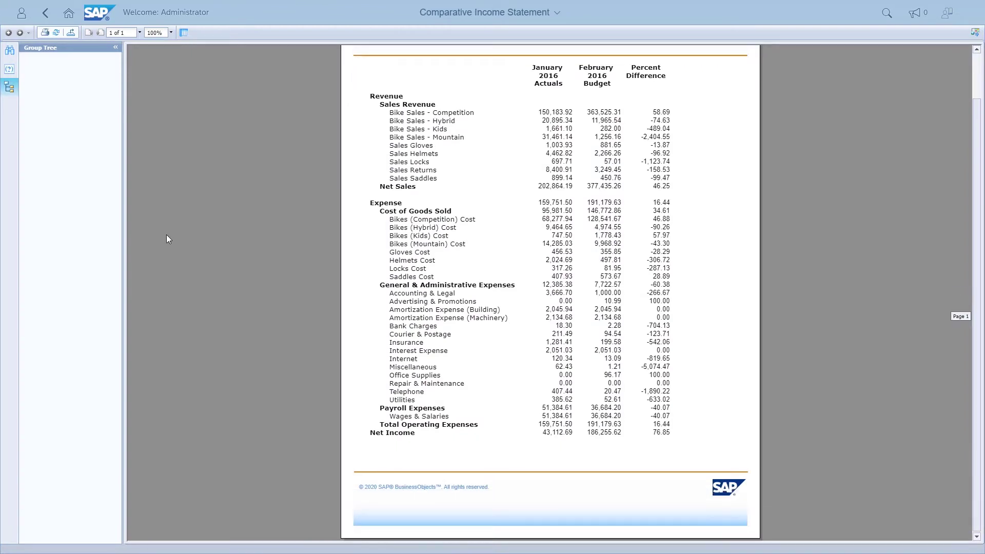
scroll(167, 235, up, 2)
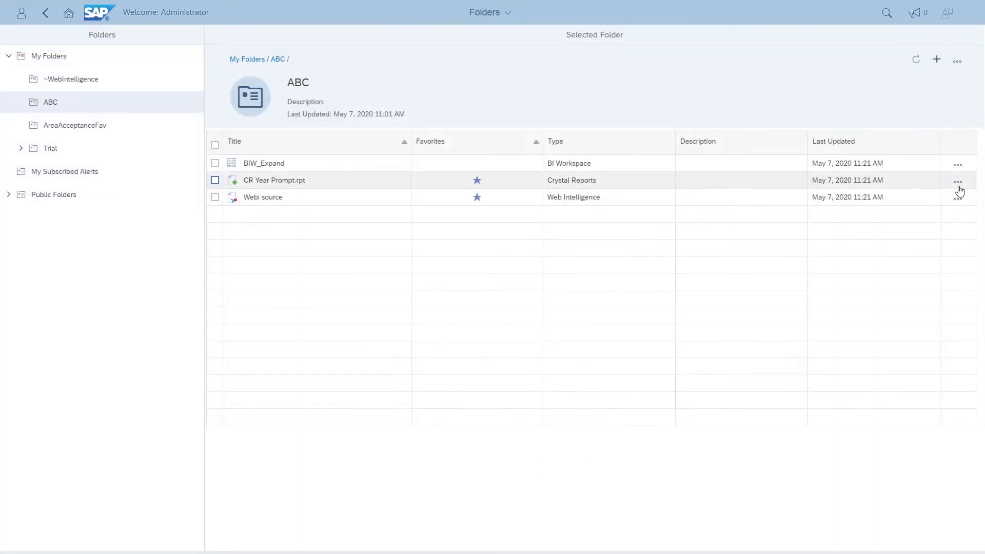
Step: Copy a shortcut to CR Year Prompt.rpt from the ABC folder
click(957, 182)
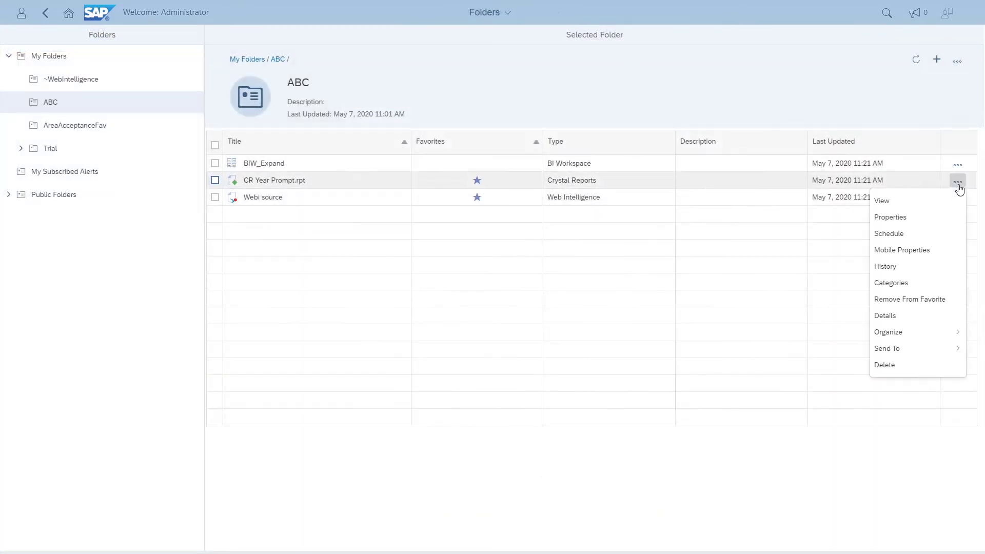
mouse_move(900, 334)
click(847, 370)
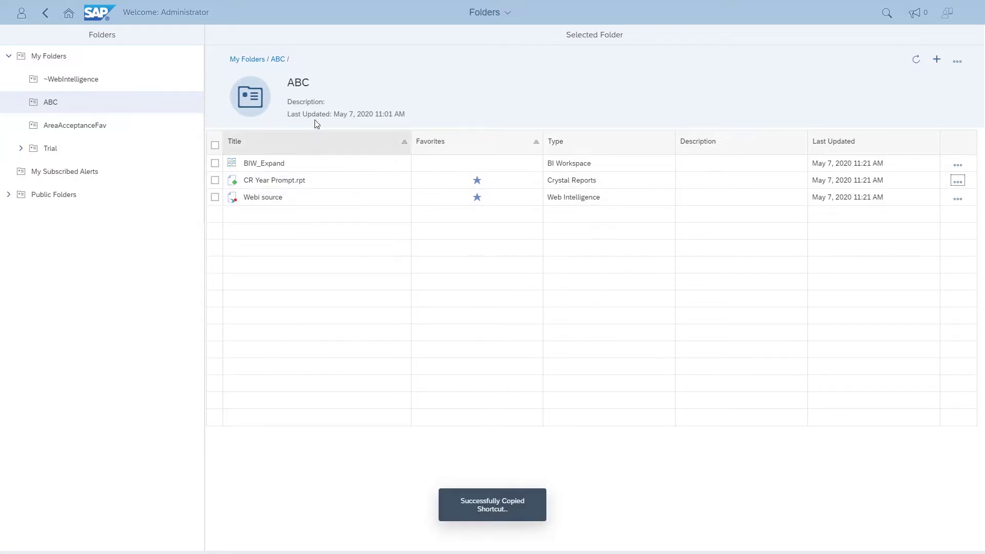
Step: Paste the CR Year Prompt.rpt shortcut into My Folders
click(258, 62)
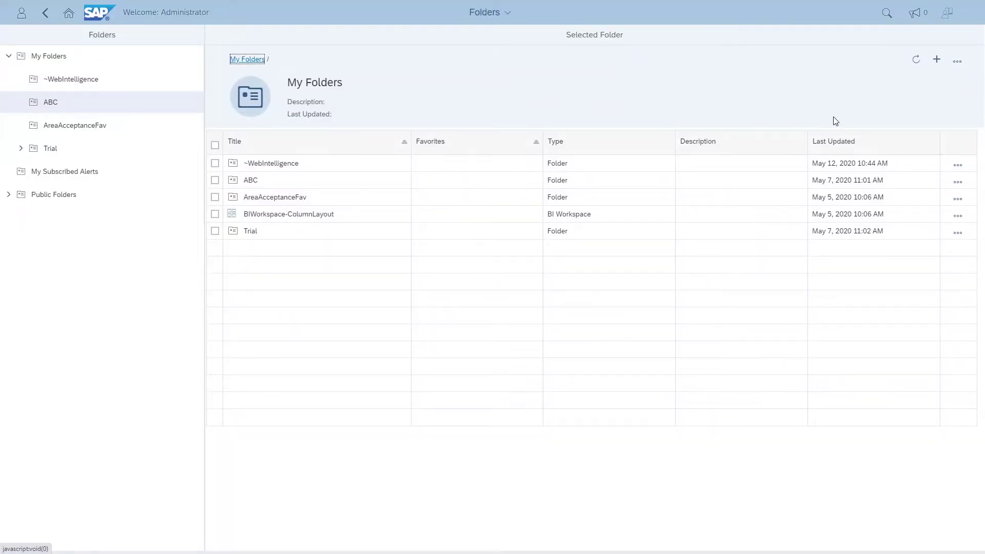
click(959, 66)
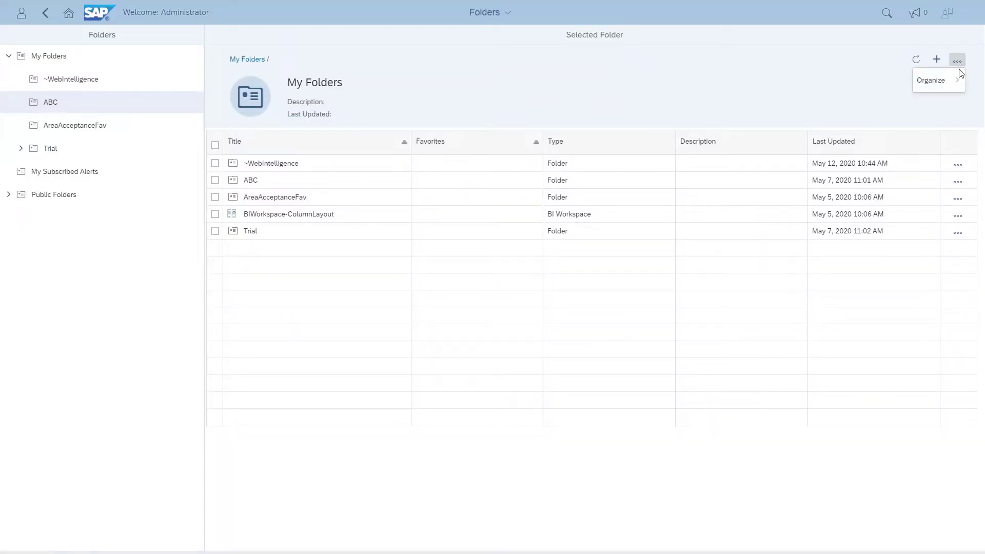
mouse_move(957, 81)
click(904, 86)
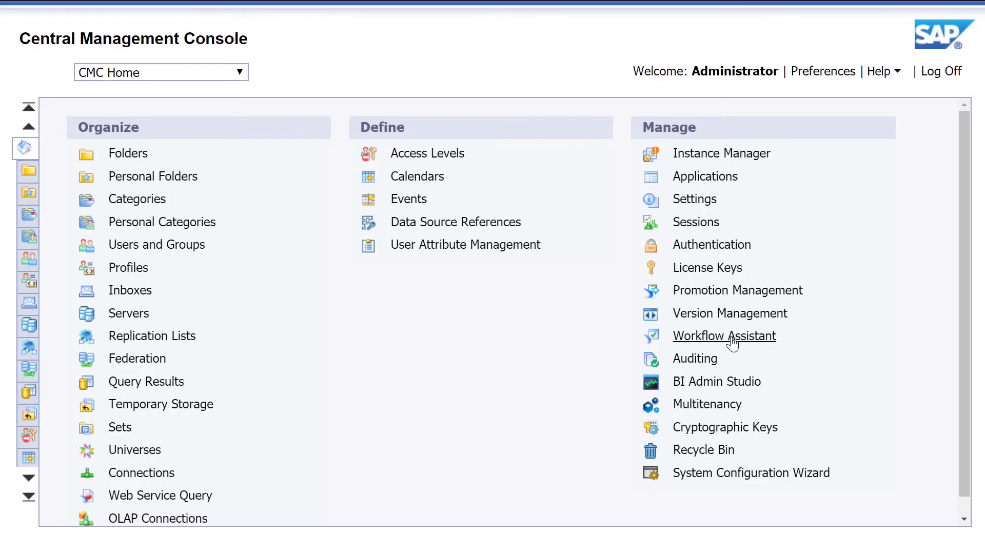
Step: Go to the Workflow Assistant's Workflow Templates and start a new template
click(725, 337)
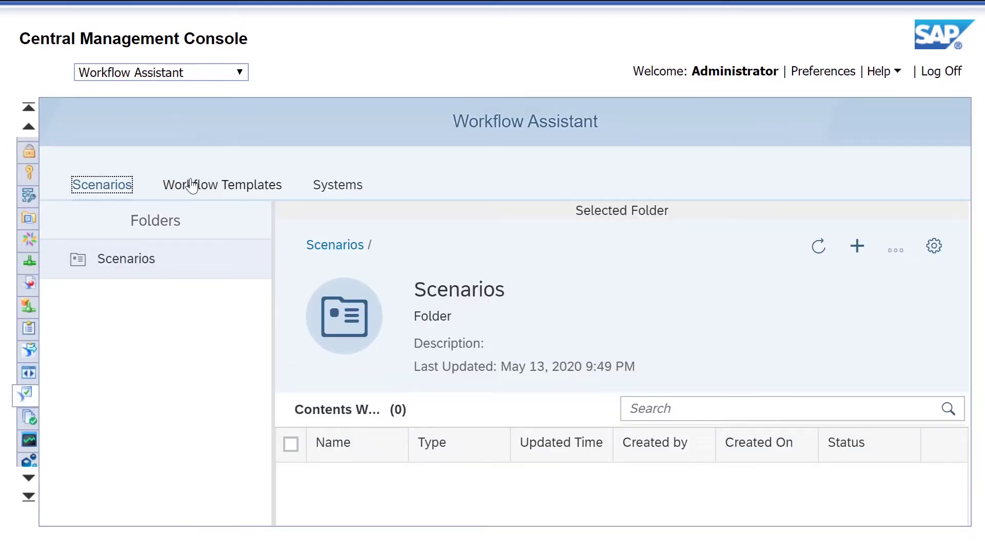
click(219, 191)
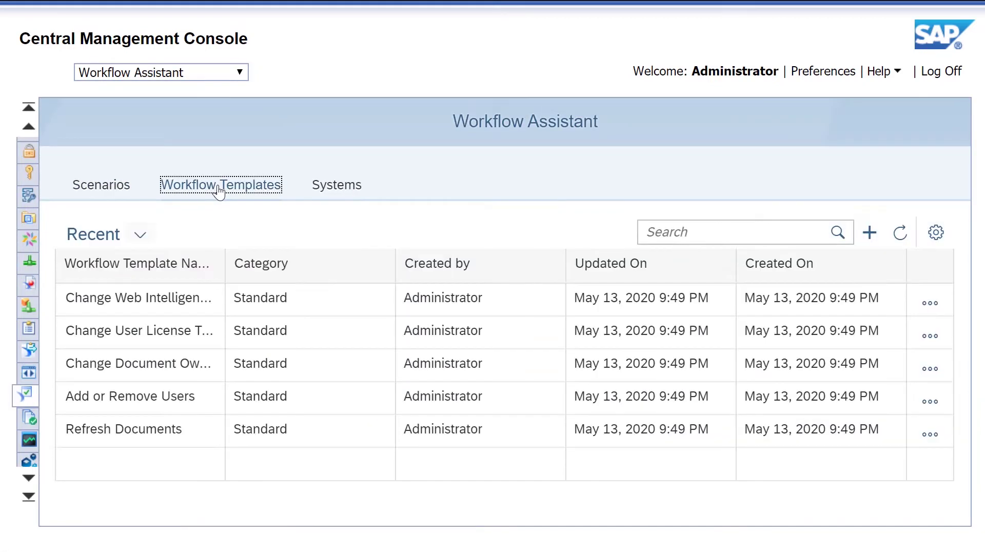
click(340, 189)
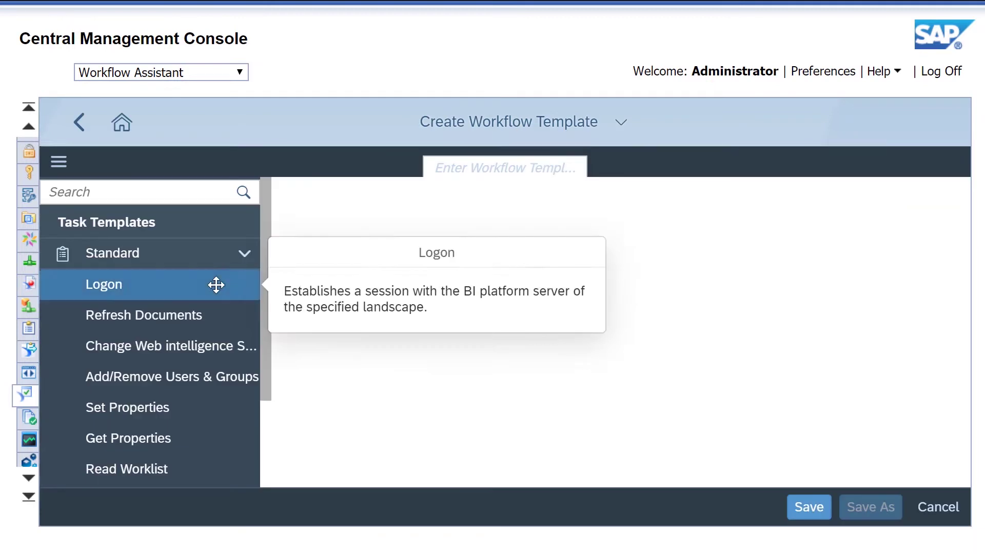
Step: Chain the Logon and Refresh Documents tasks and save the template as 'Test Template'
drag(215, 282, 460, 288)
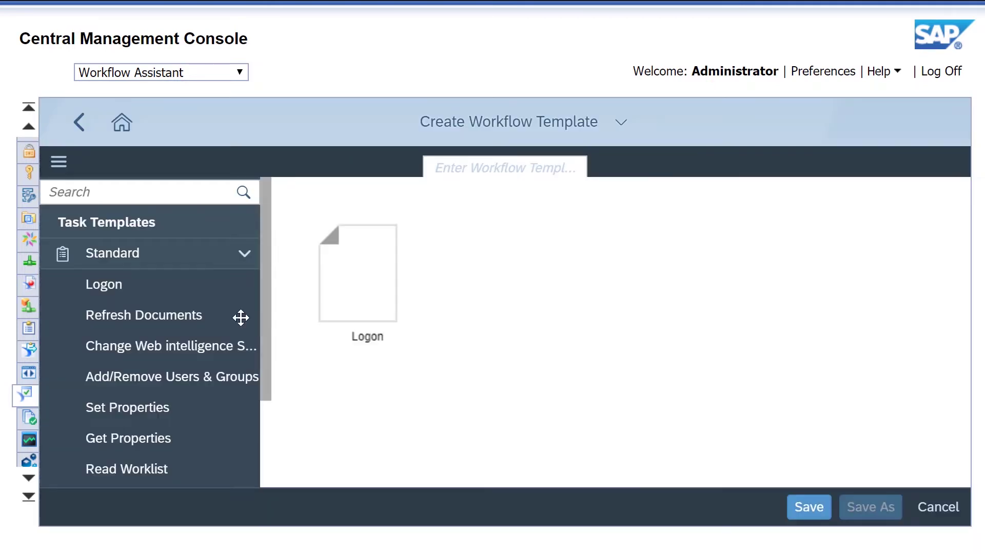
drag(187, 315, 563, 303)
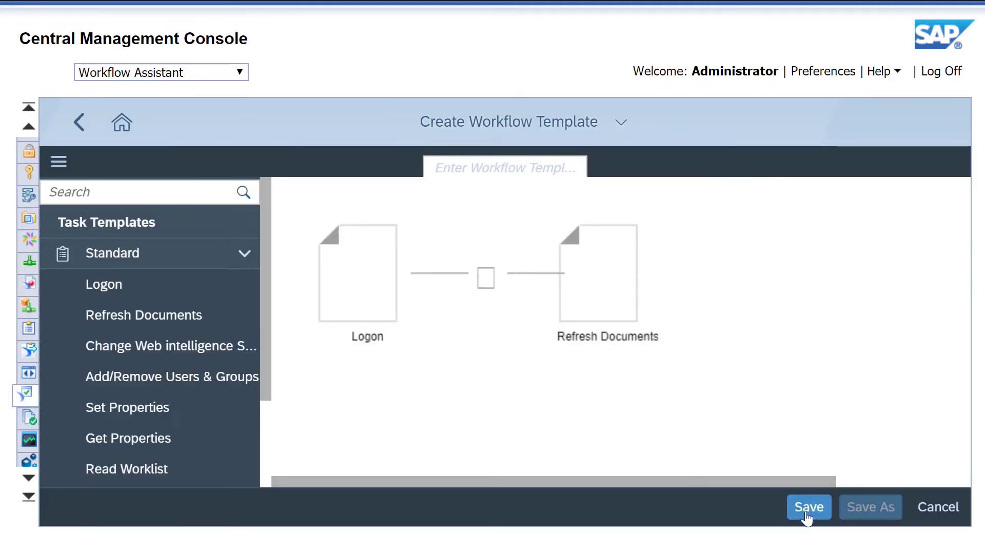
click(807, 509)
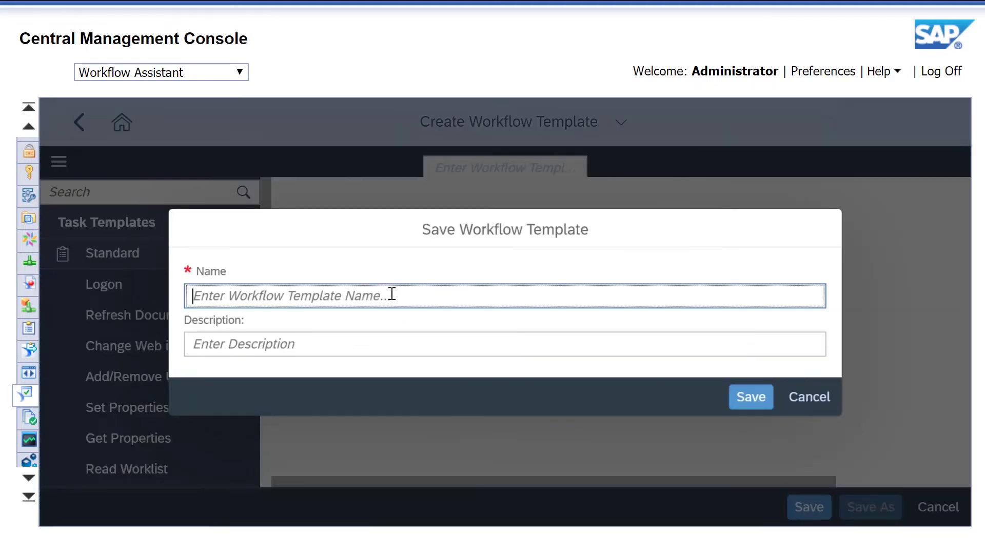
text(Test Temp)
Step: Finish naming 'Test Template', then edit it to add a Logout task and save
text(late)
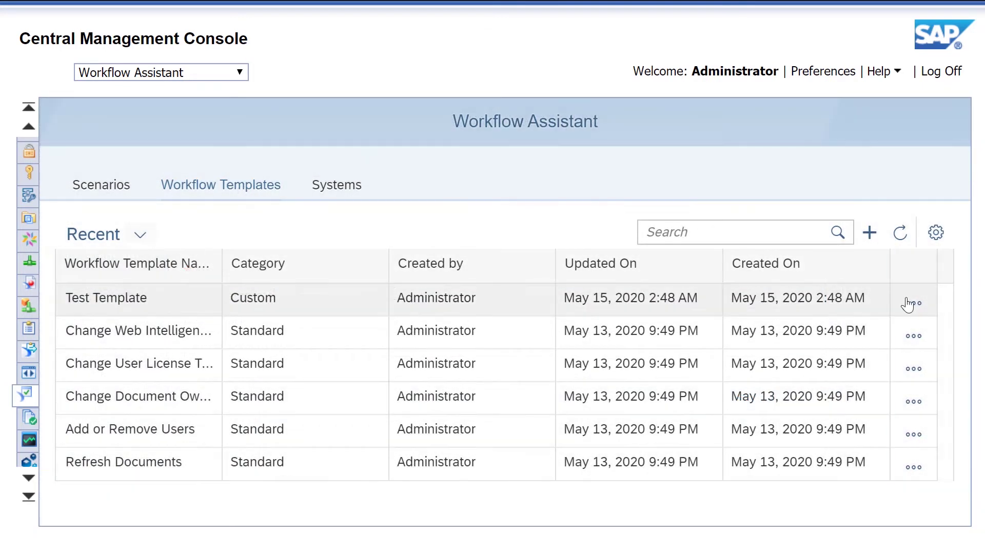
click(915, 305)
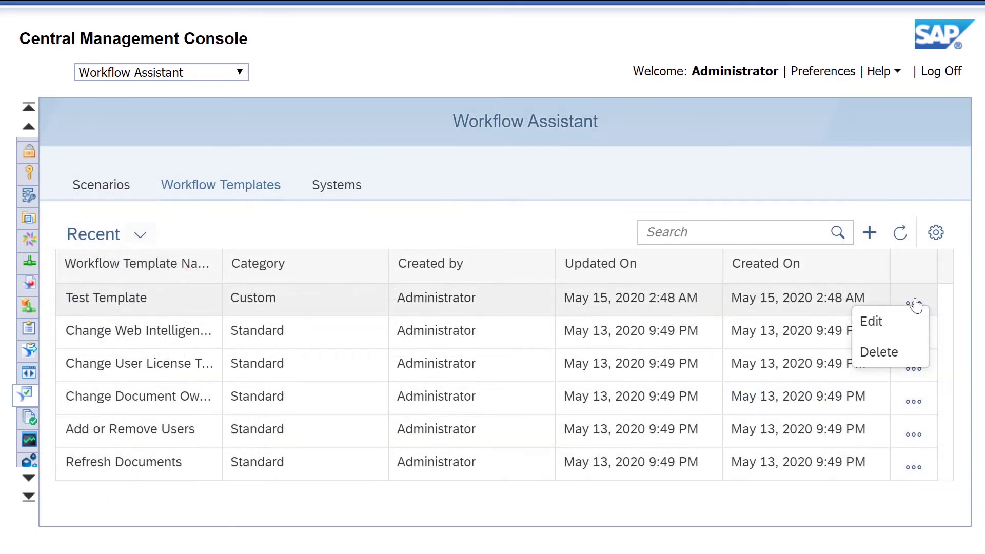
click(882, 321)
scroll(127, 410, down, 3)
drag(128, 410, 692, 245)
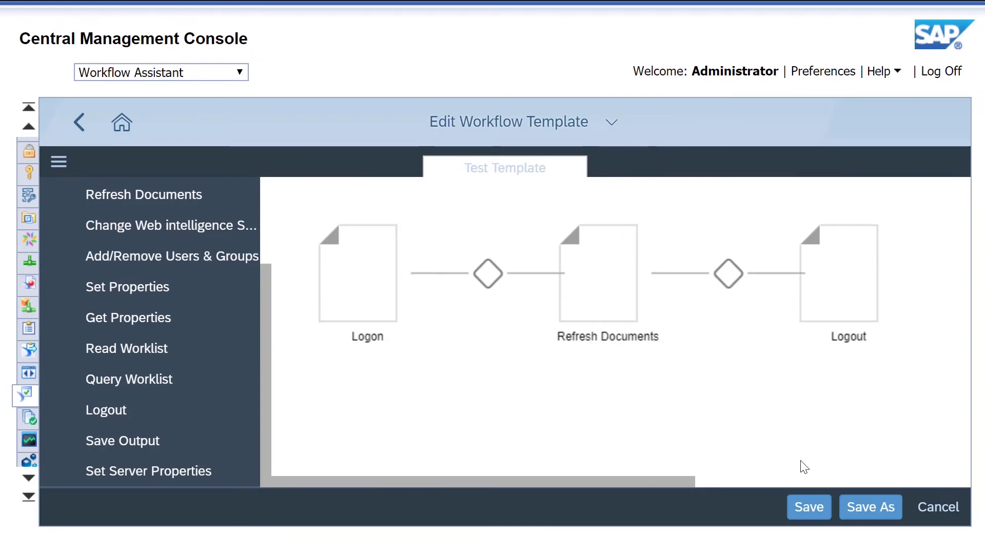
click(809, 508)
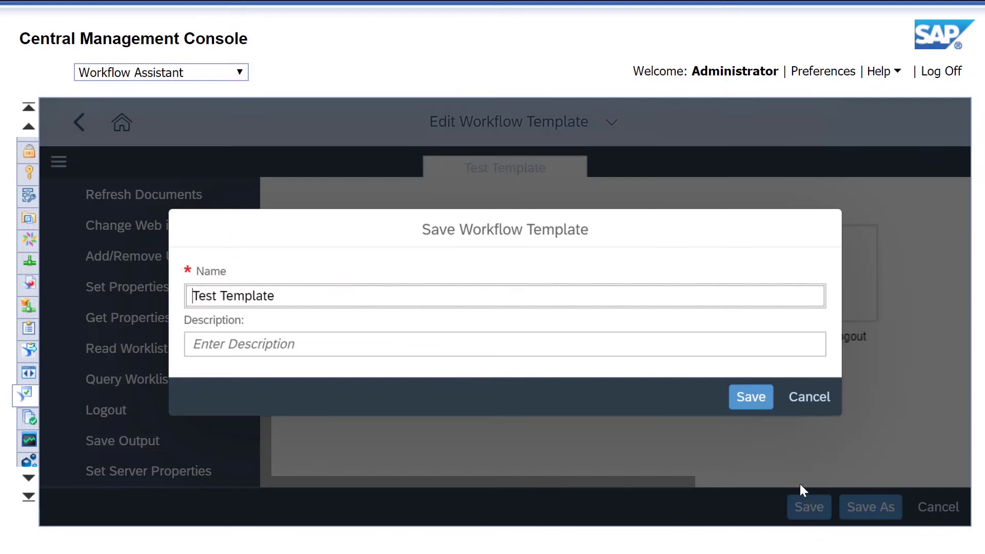
click(752, 398)
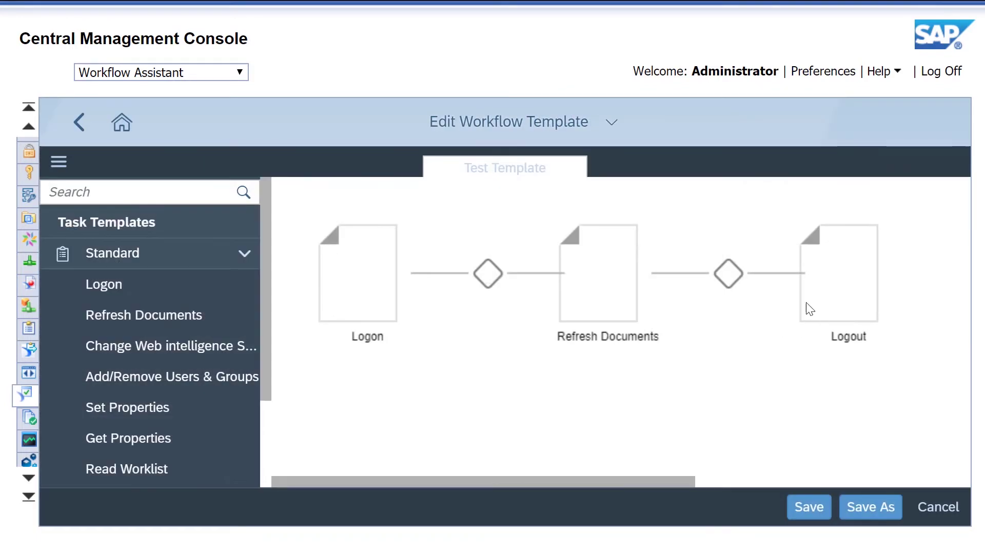
Step: Delete the Refresh Documents step from Test Template and save it again
click(621, 311)
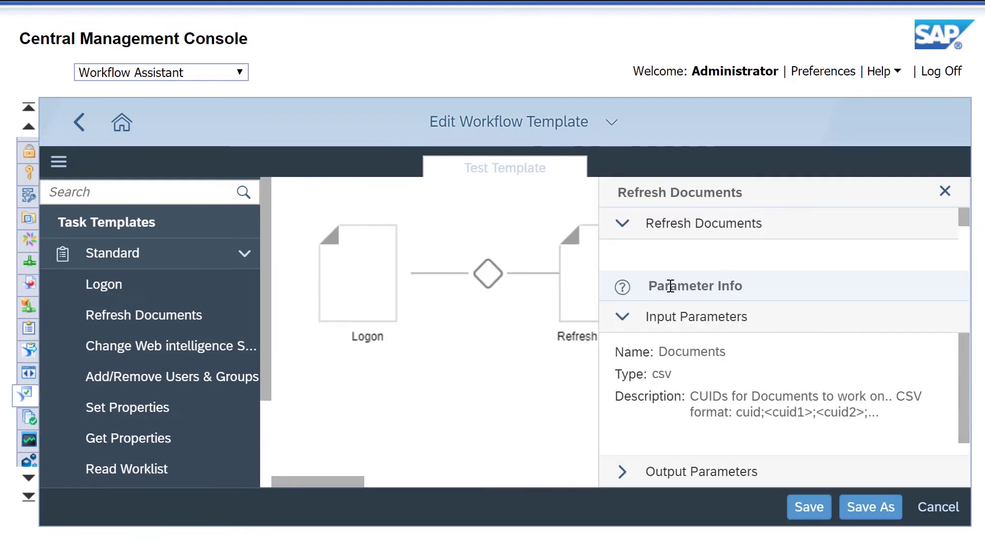
click(944, 192)
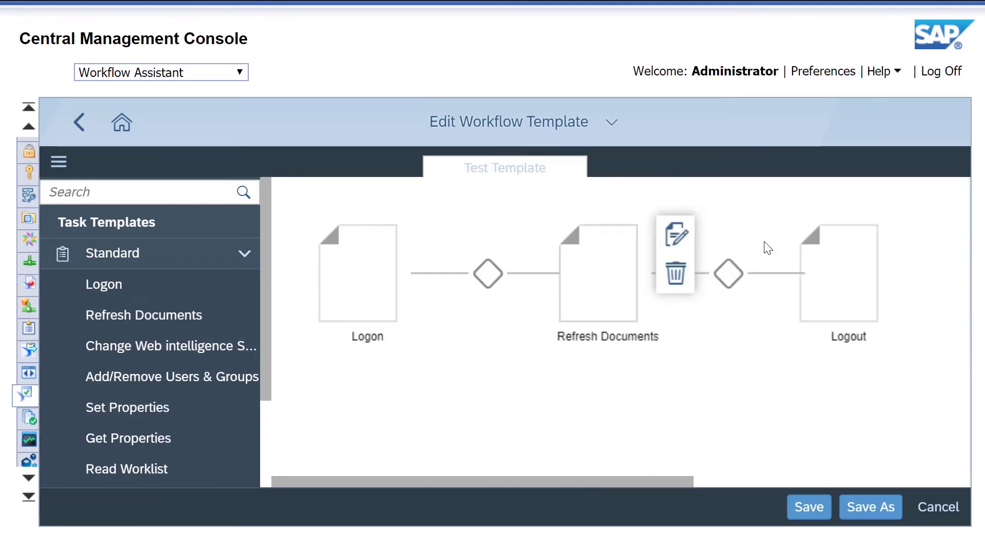
click(676, 281)
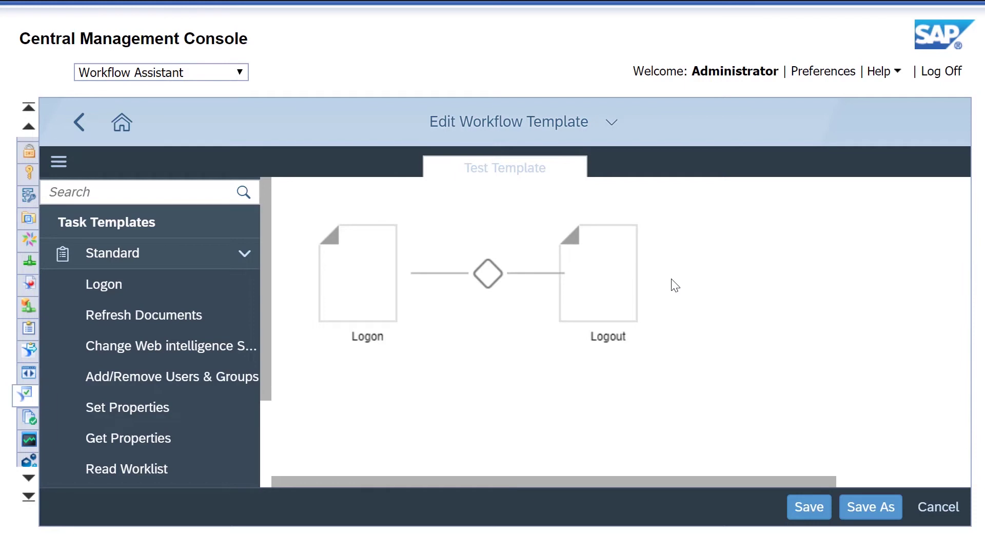
click(822, 510)
click(751, 403)
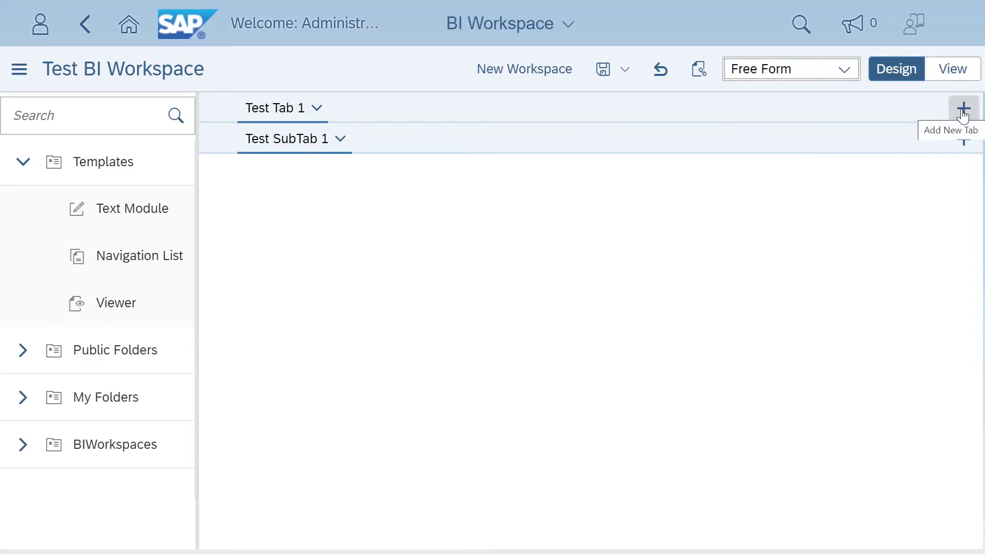
Step: Add two more workspace tabs and make Tab2 the default tab
click(964, 108)
click(964, 108)
click(964, 108)
click(965, 108)
click(435, 108)
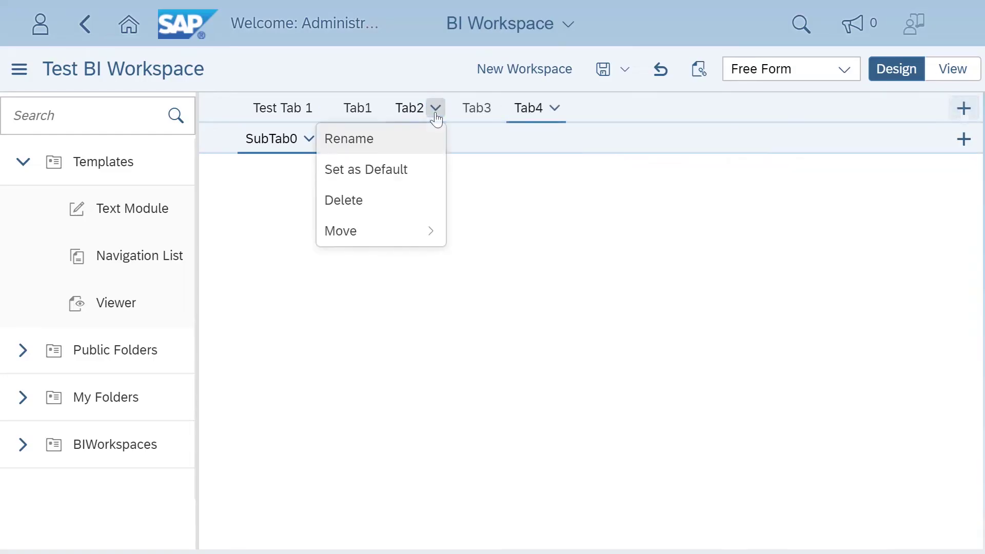
click(387, 171)
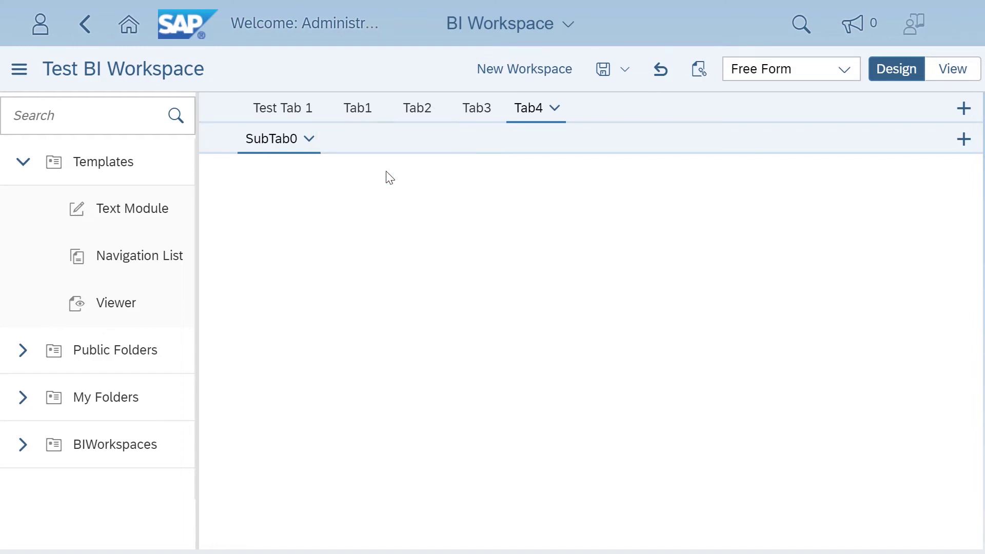
Step: Move Tab2 to follow Tab3 and add two sub-tabs under it
click(435, 114)
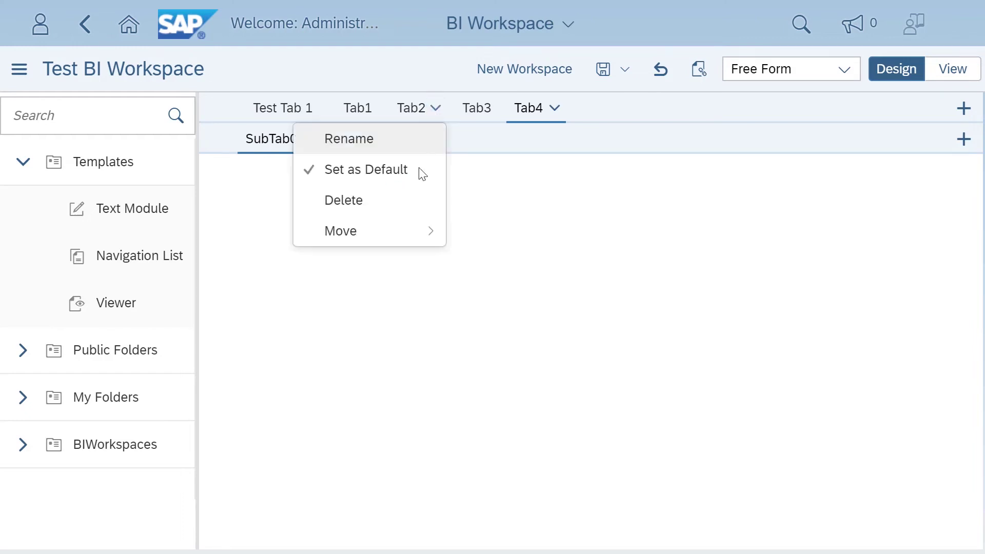
mouse_move(400, 224)
click(480, 294)
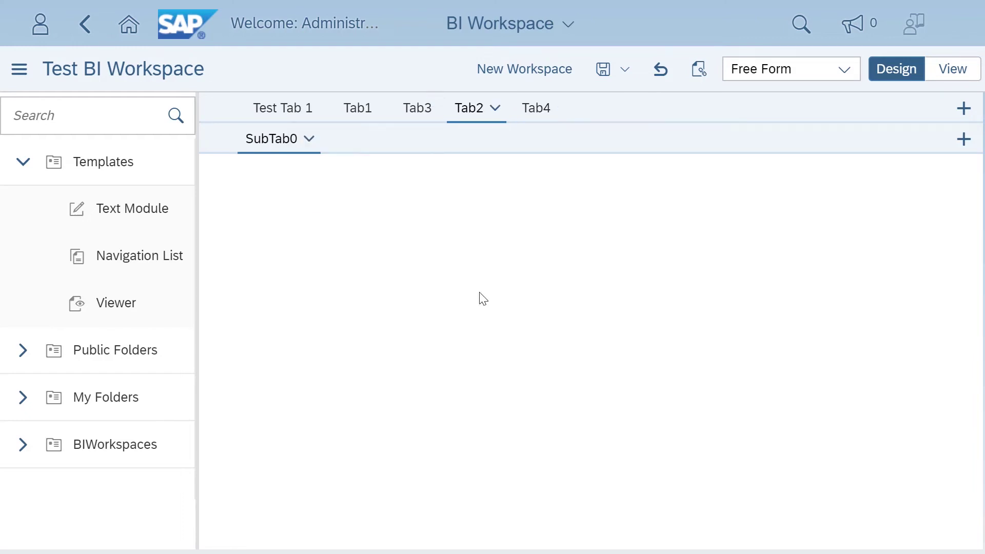
click(964, 139)
click(963, 140)
click(963, 139)
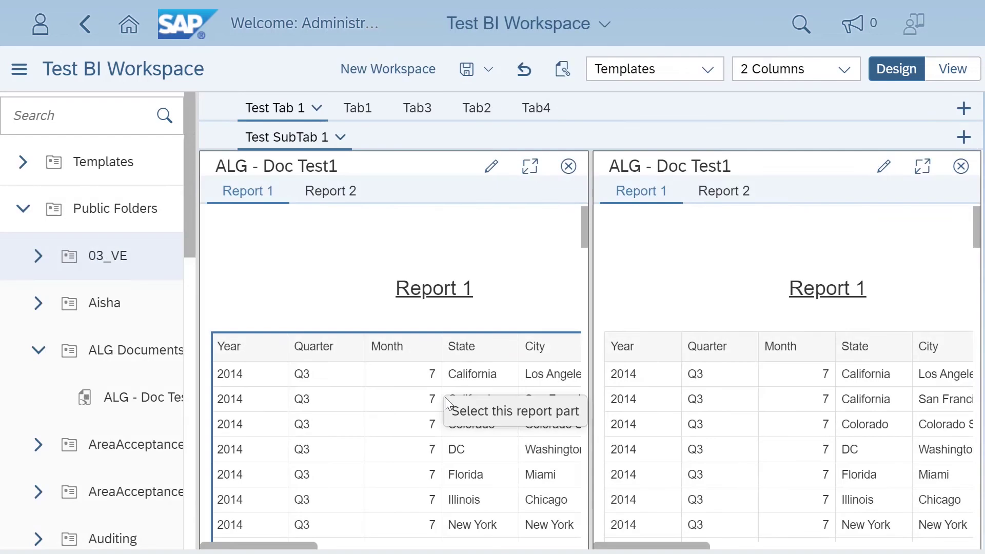
Step: Link the first ALG - Doc Test1's parameters to the second, mapping City to its target parameter
click(562, 69)
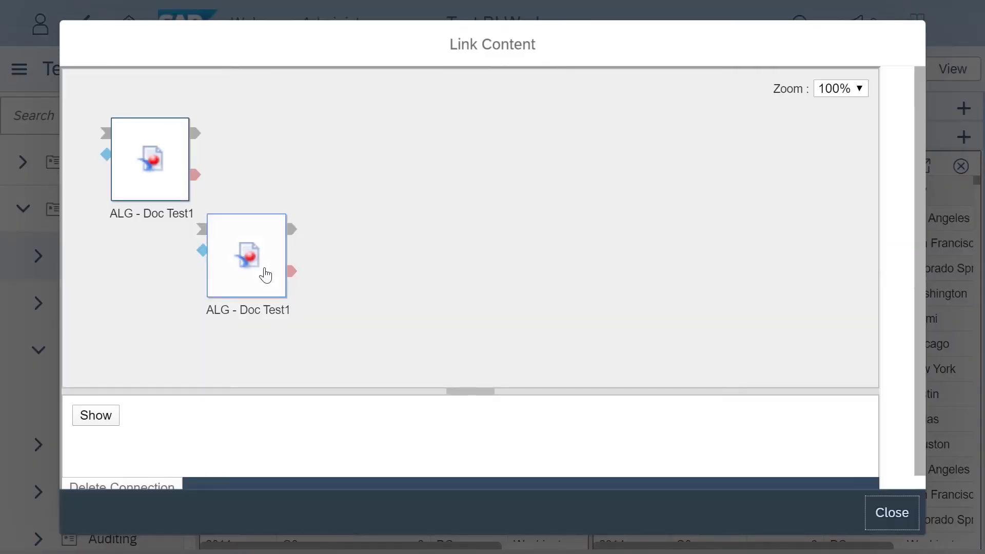
drag(264, 276, 441, 172)
drag(194, 160, 379, 136)
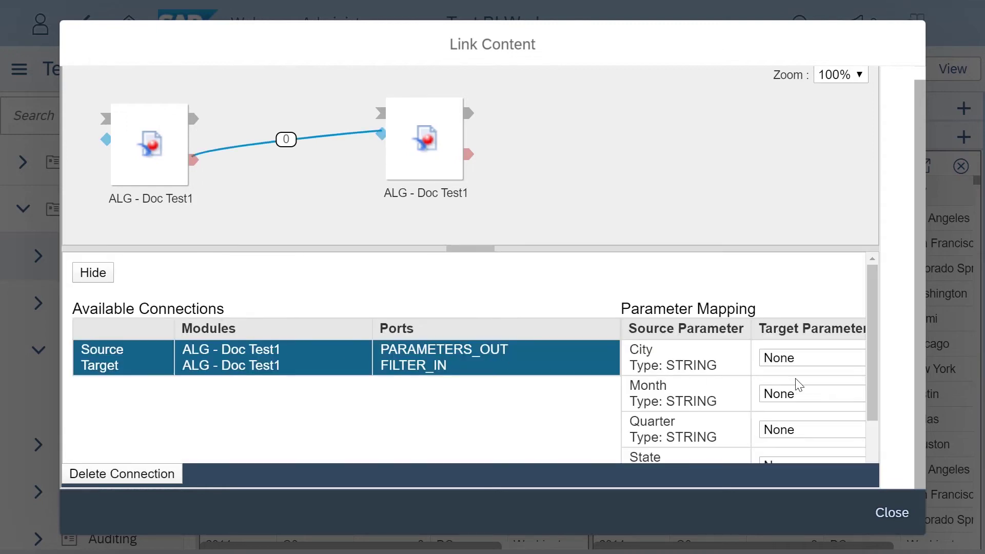
click(801, 360)
click(800, 399)
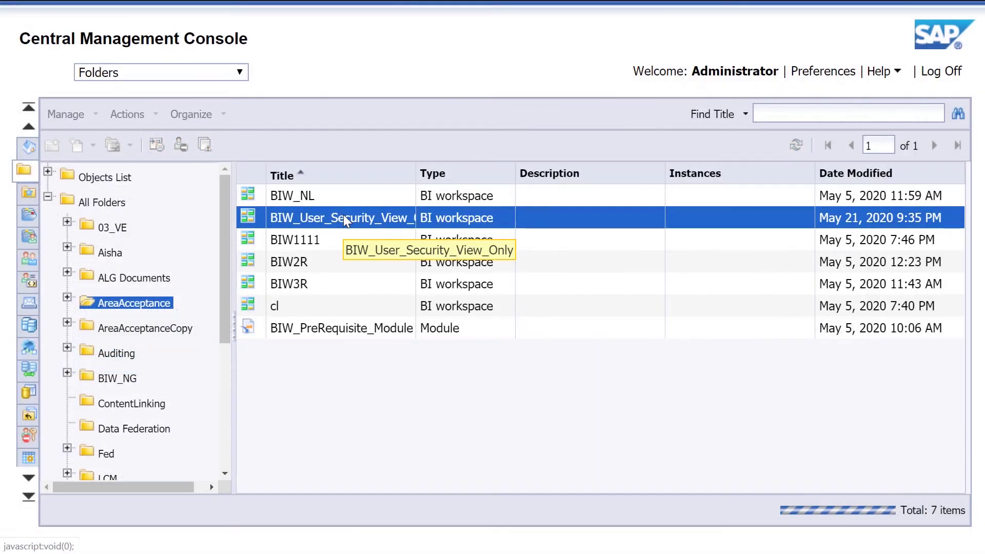
Step: Grant the user Full Control (Owner) on BIW_User_Security_View_Only through User Security
click(181, 146)
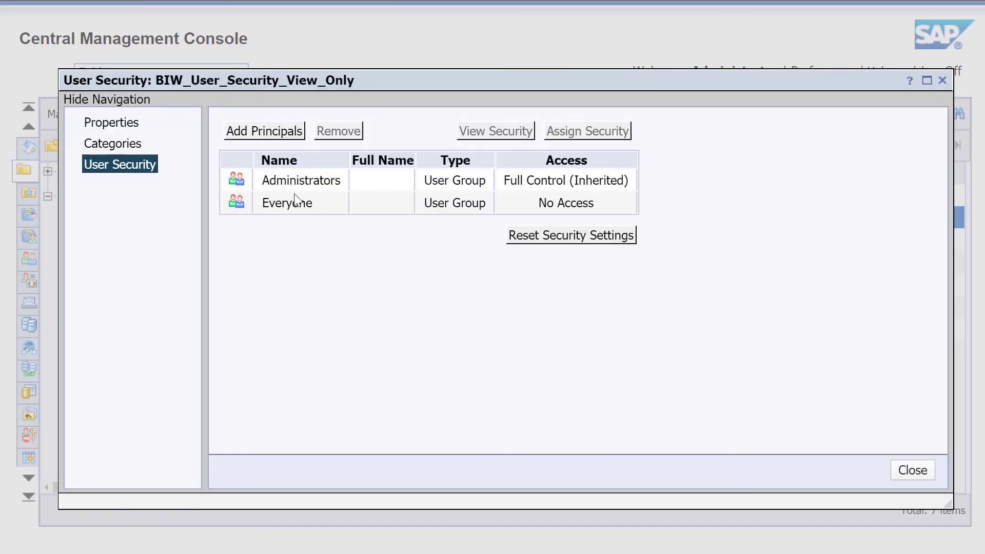
click(173, 294)
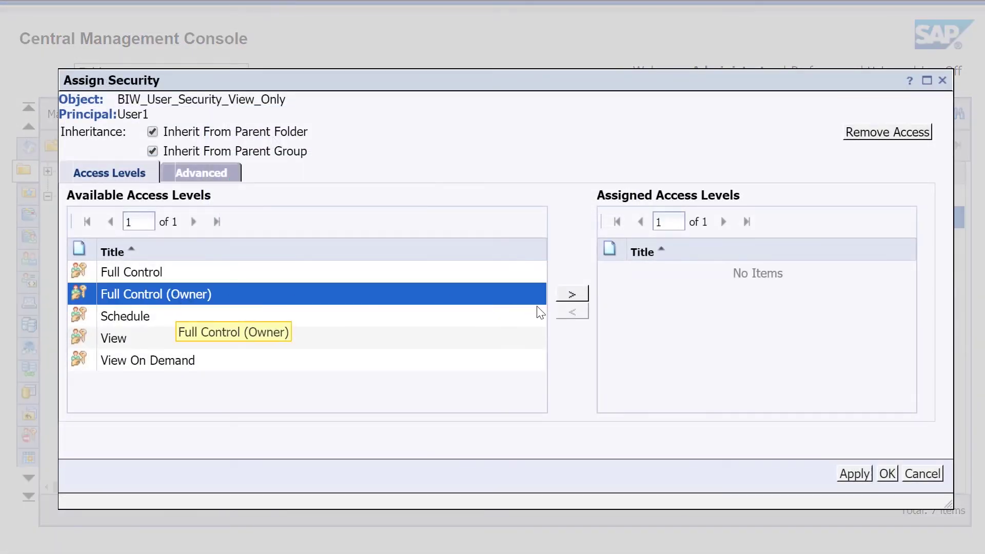
click(573, 295)
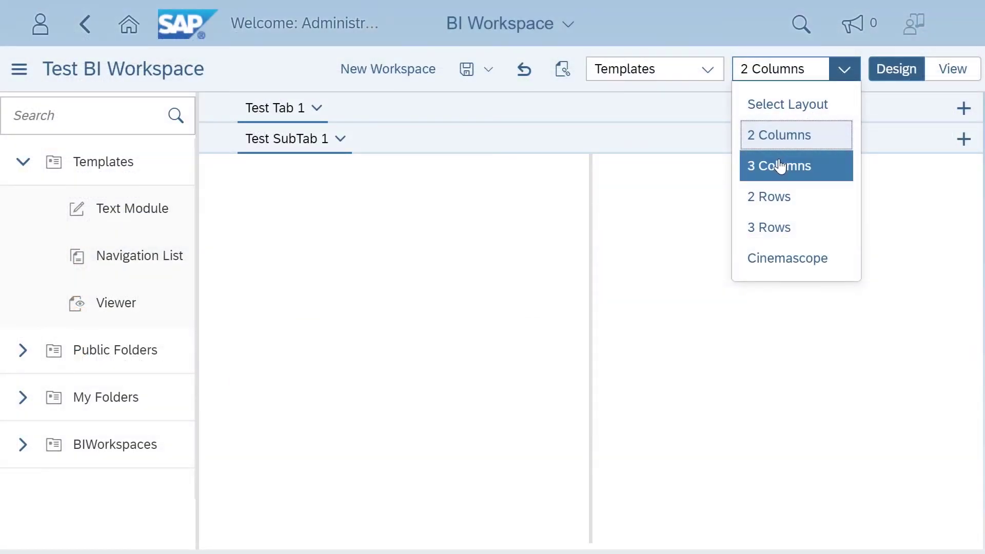
Step: Try 3 Columns and 2 Rows layouts, preview in View mode, then apply Column Layout
click(781, 165)
click(844, 70)
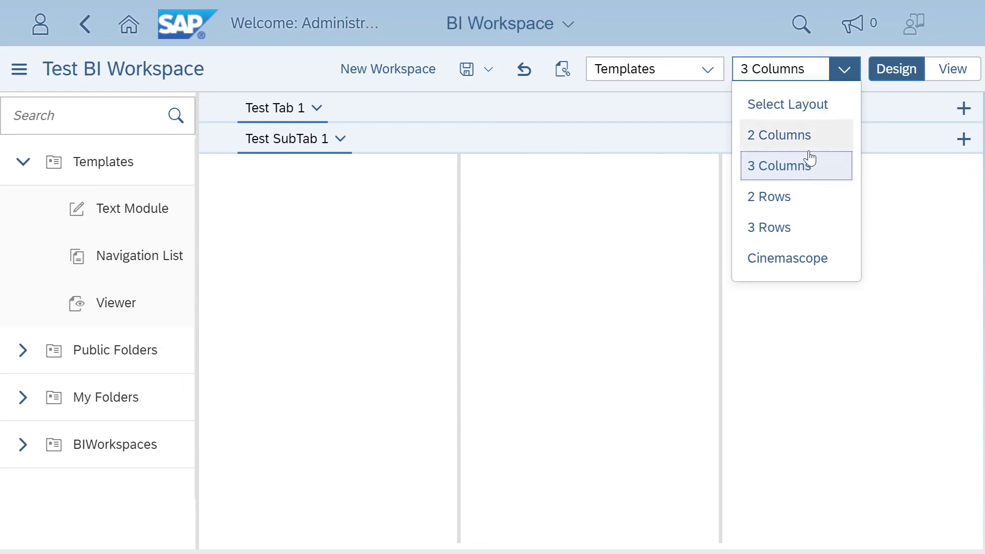
click(773, 197)
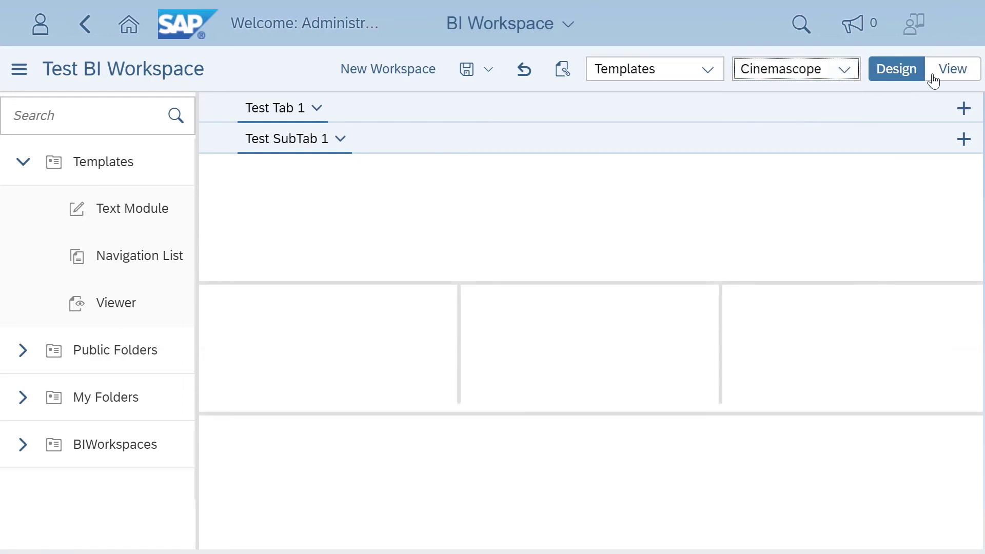
click(952, 68)
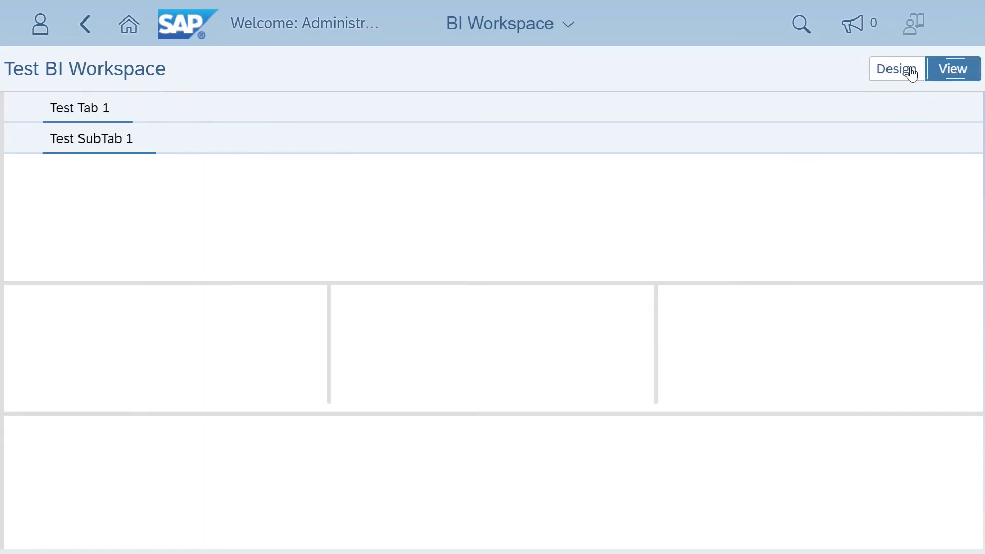
click(893, 77)
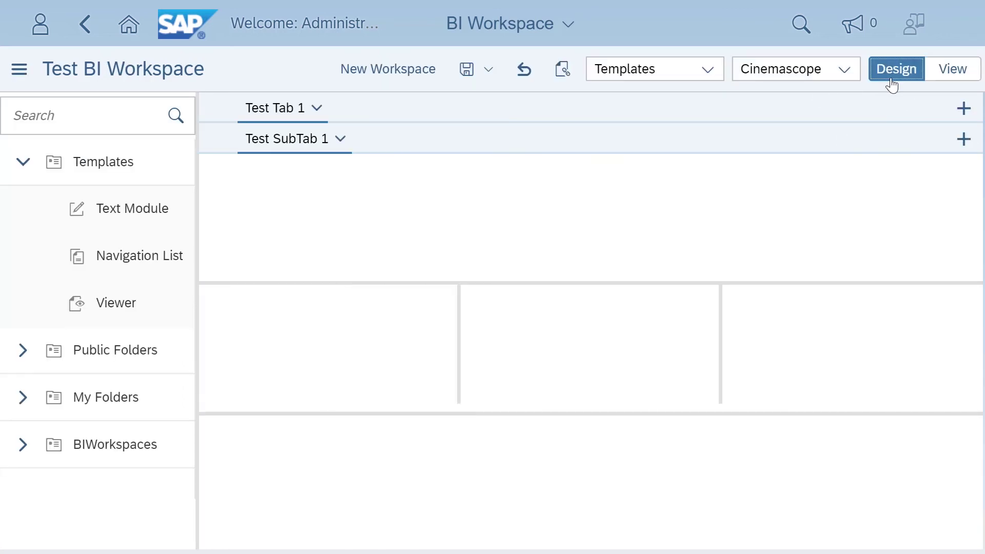
click(711, 73)
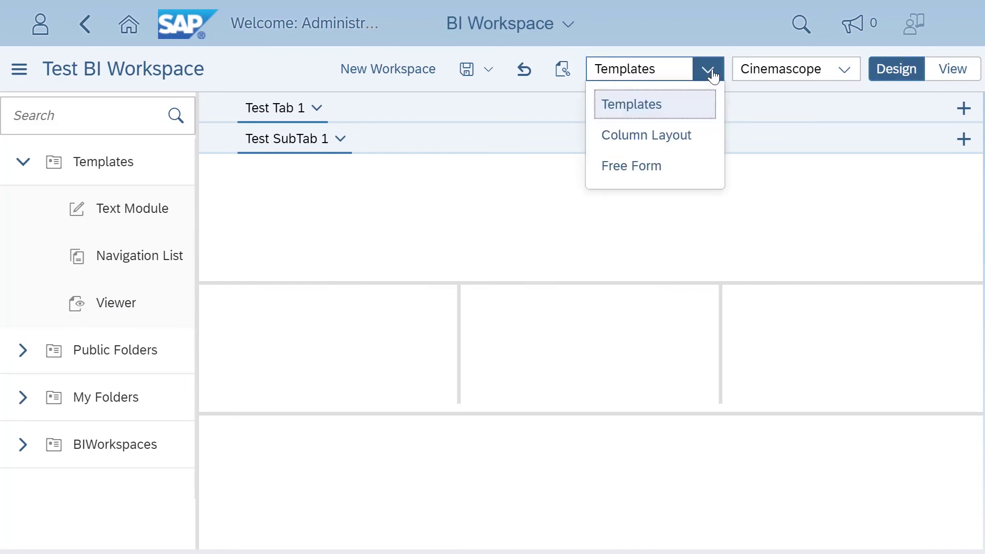
click(684, 137)
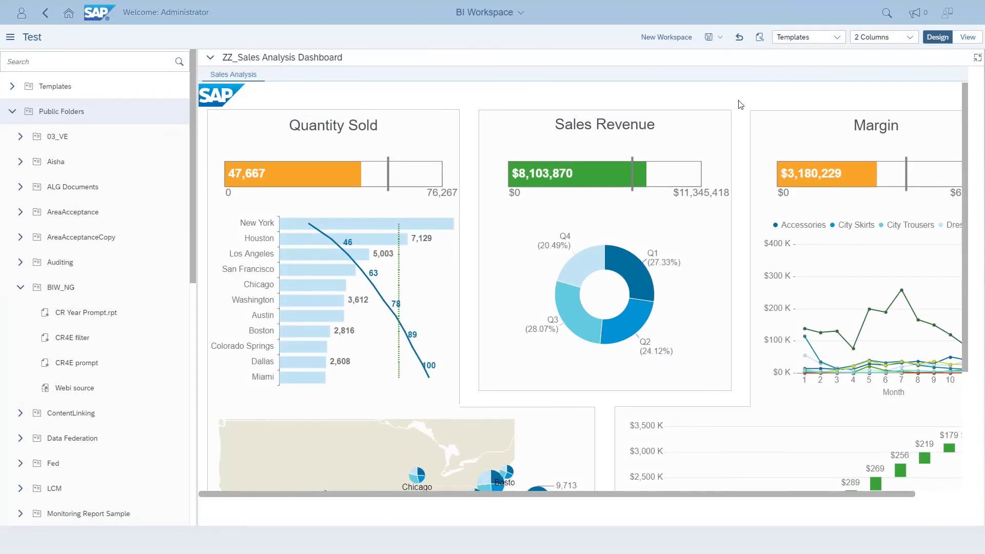
Step: Start a Save As for the Test workspace, then go to the Categories page
click(721, 39)
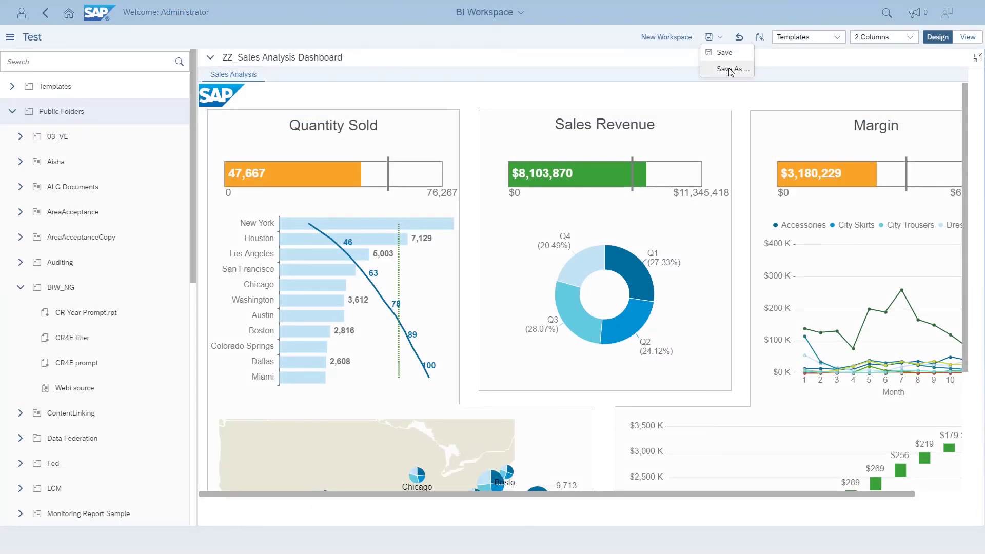
click(729, 68)
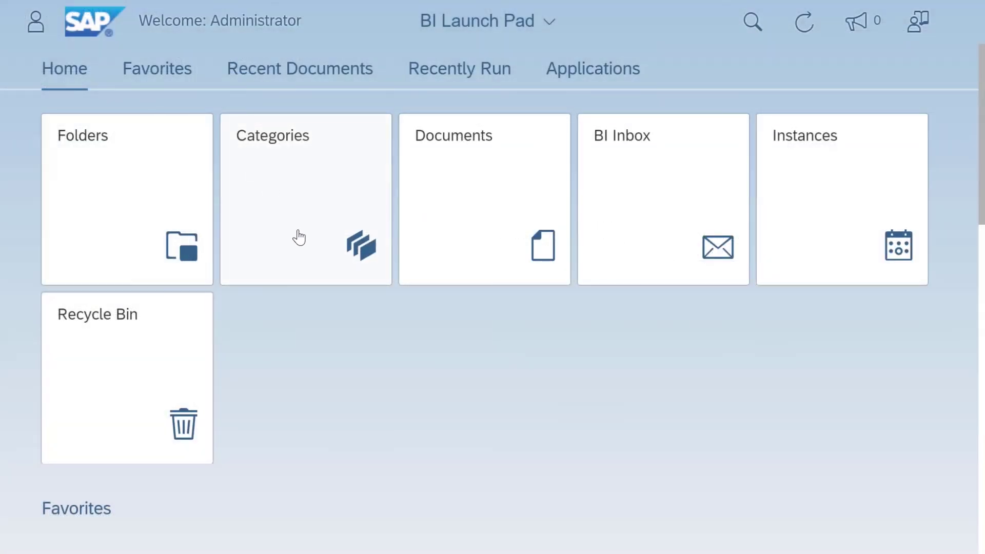
click(299, 238)
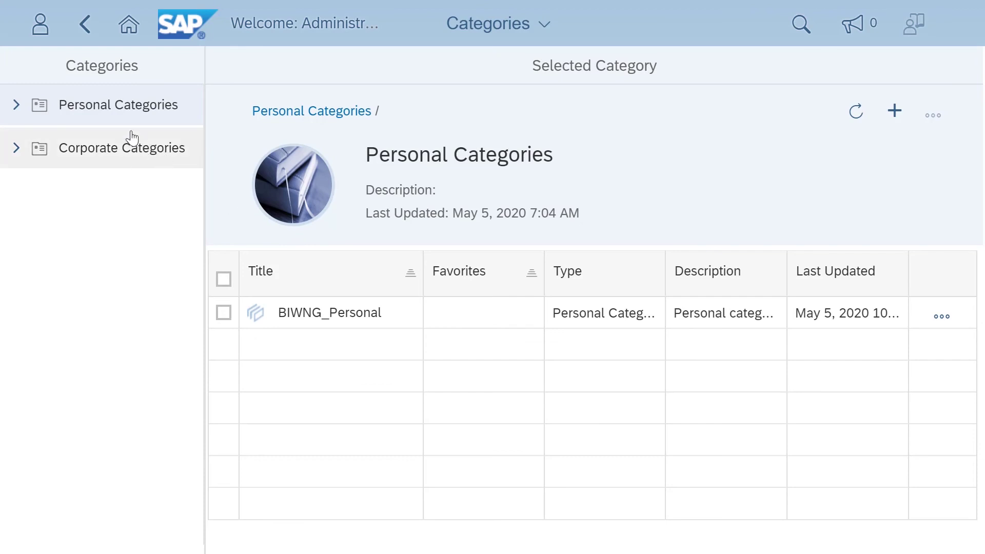
Step: Expand Personal Categories and Corporate Categories to show their subcategories
click(17, 108)
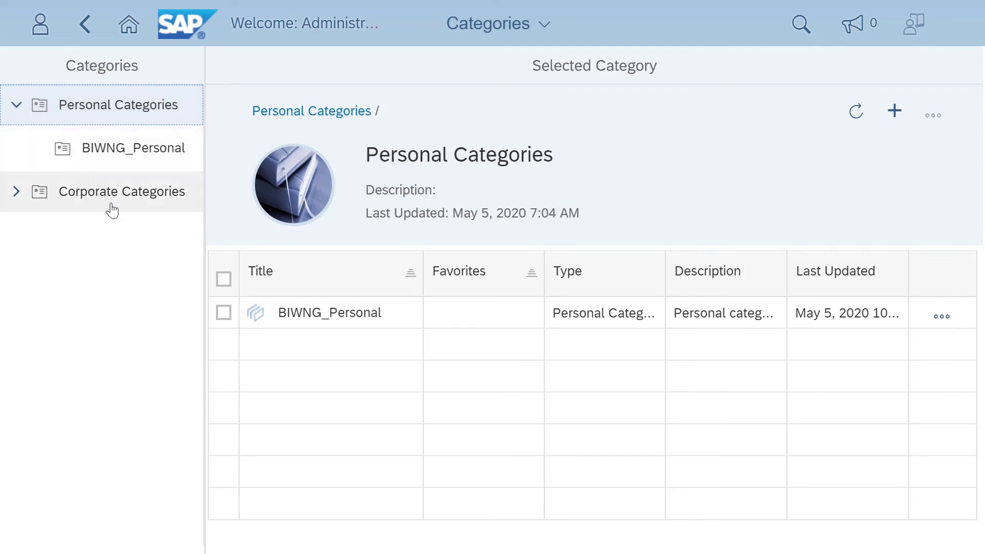
click(17, 194)
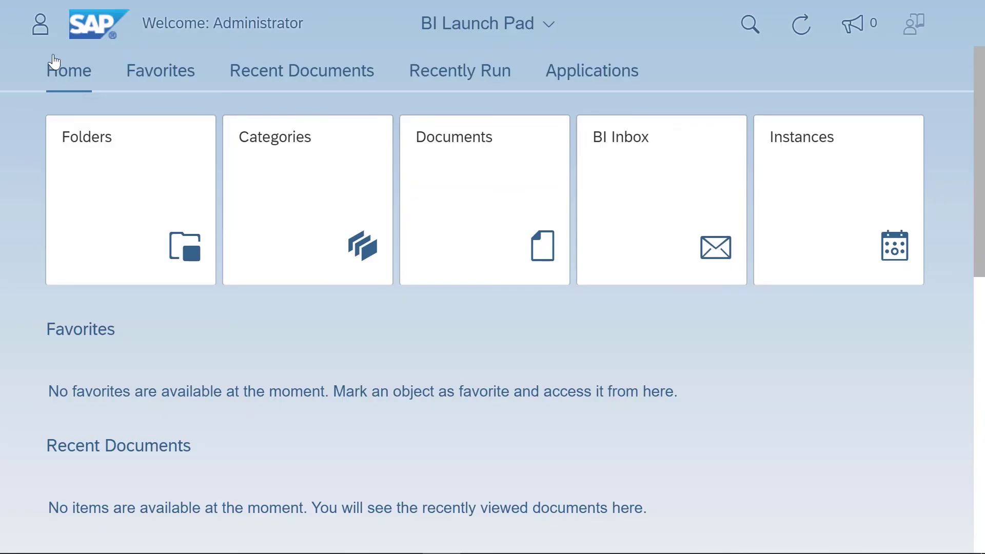
Step: In user Settings, set viewing locale to Arabic (Saudi Arabia) and product locale to Arabic
click(41, 34)
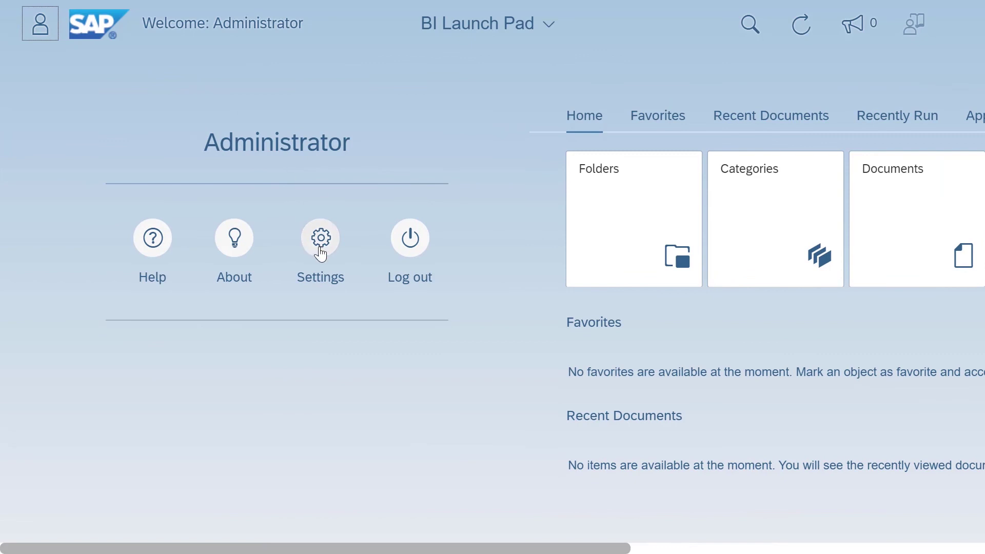
click(320, 238)
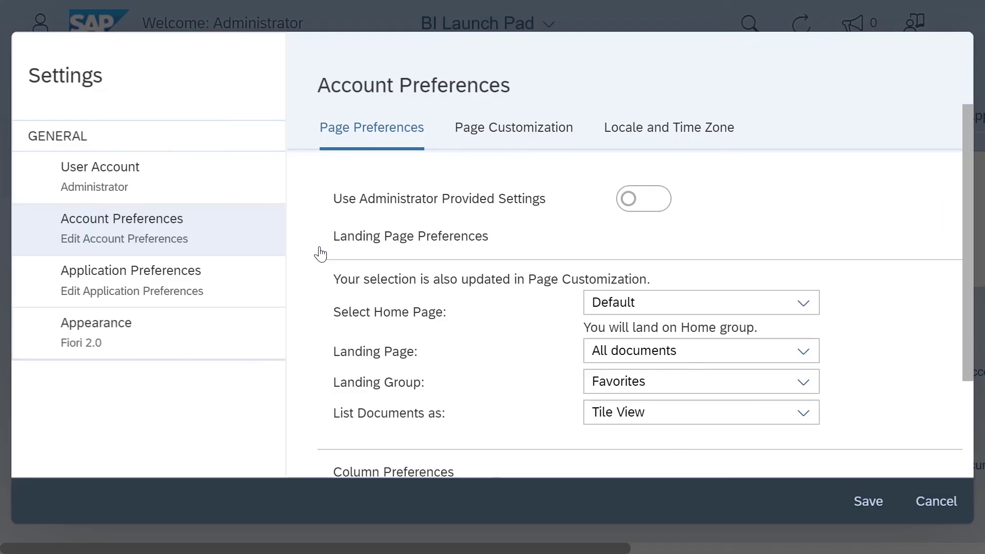
click(666, 142)
click(710, 198)
click(614, 363)
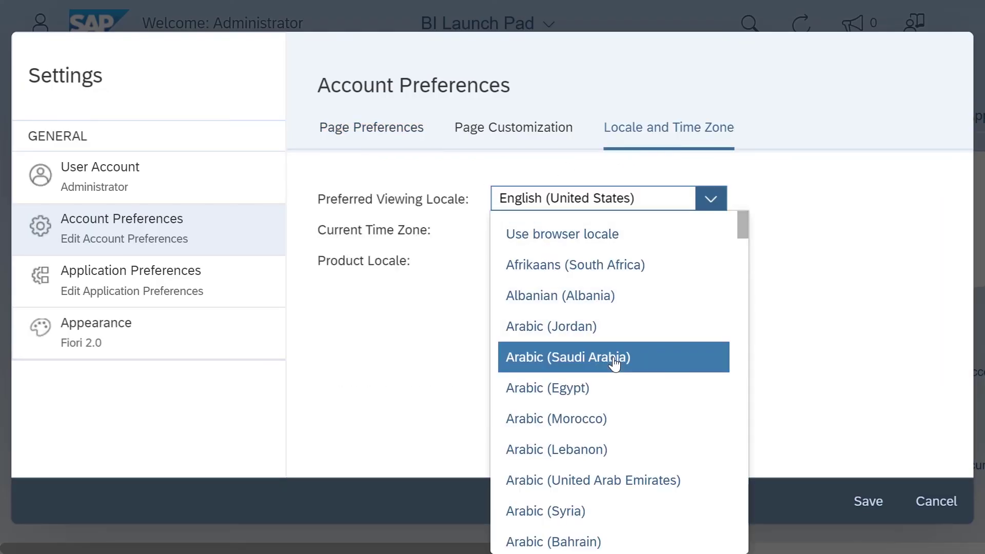
click(711, 260)
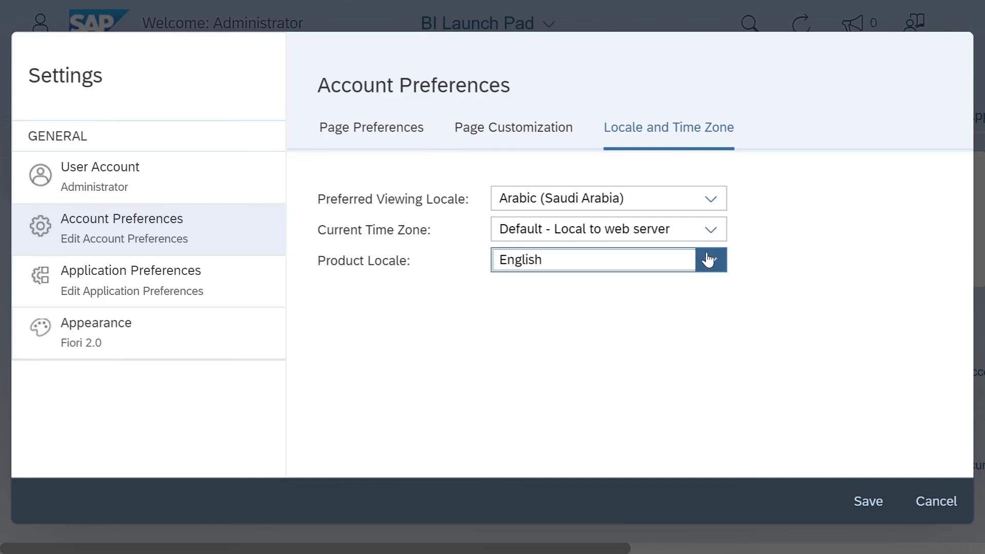
click(581, 339)
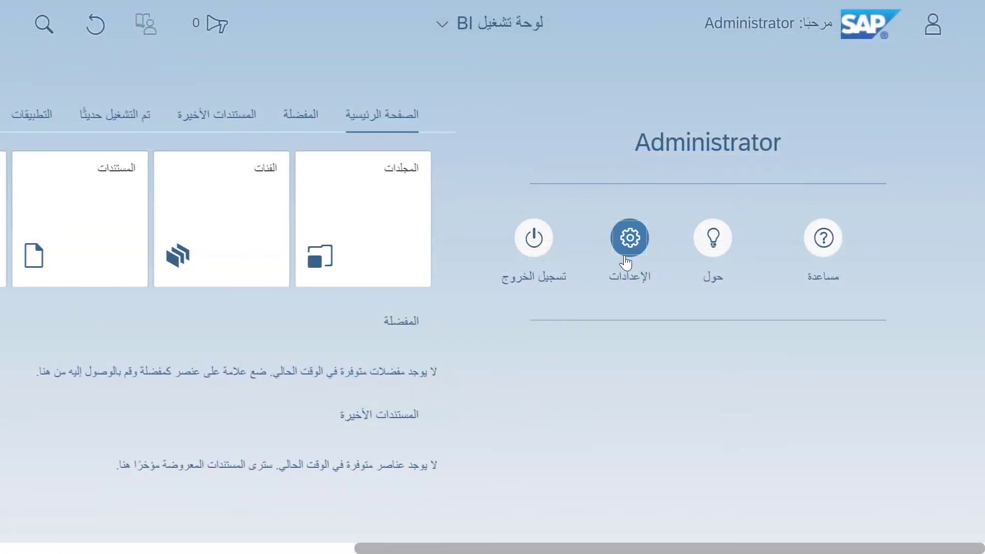
click(627, 238)
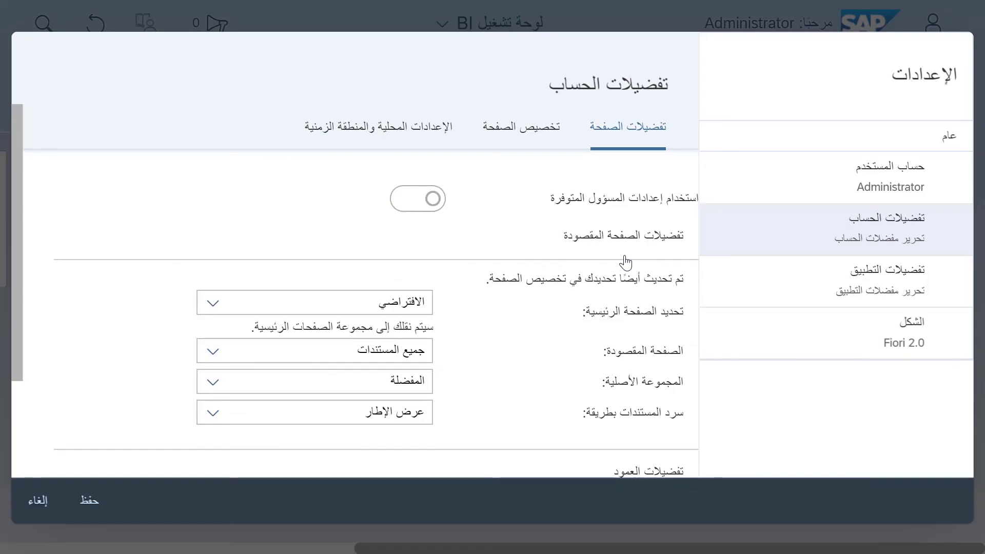
click(388, 129)
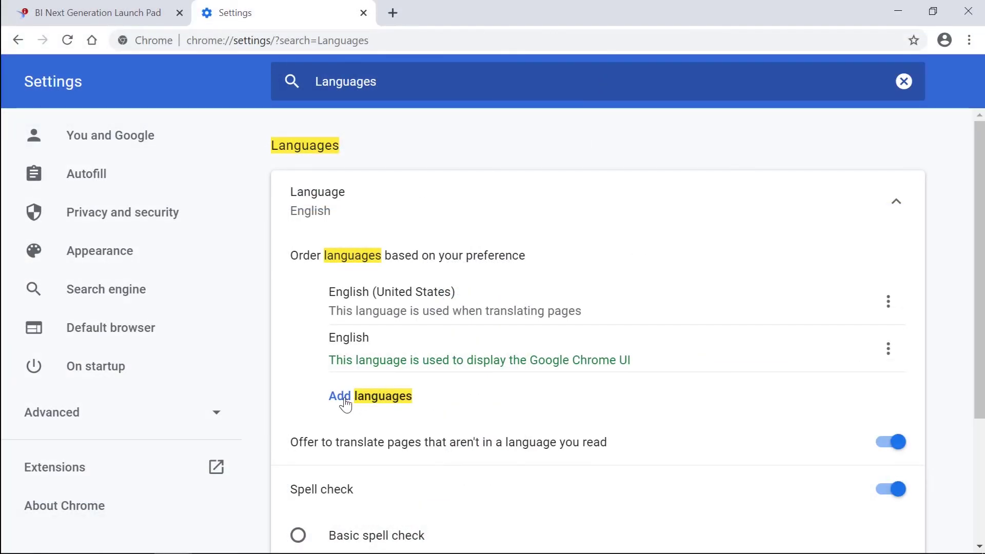
Step: Search for Hebrew in Chrome's language list and add it to the preferred languages
click(340, 397)
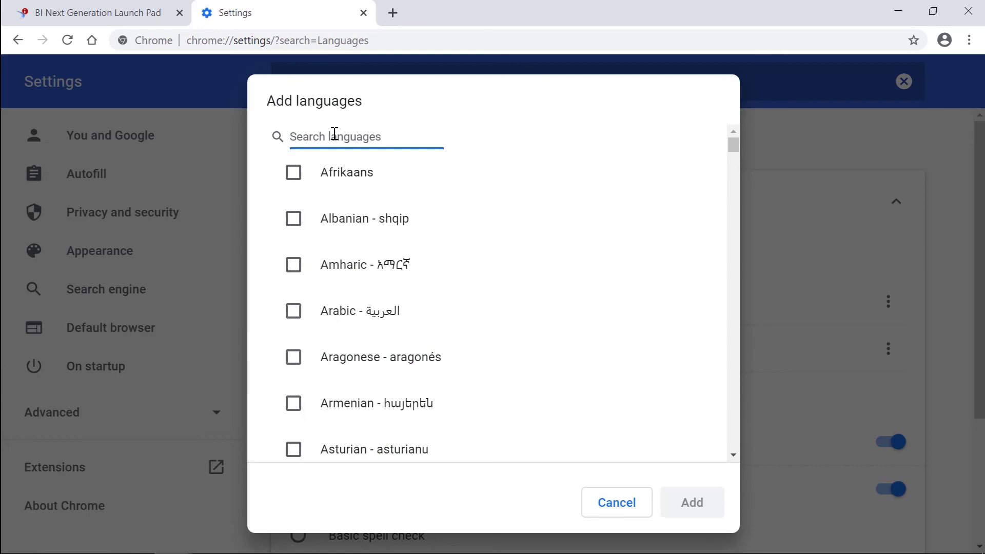
text(Hebrew)
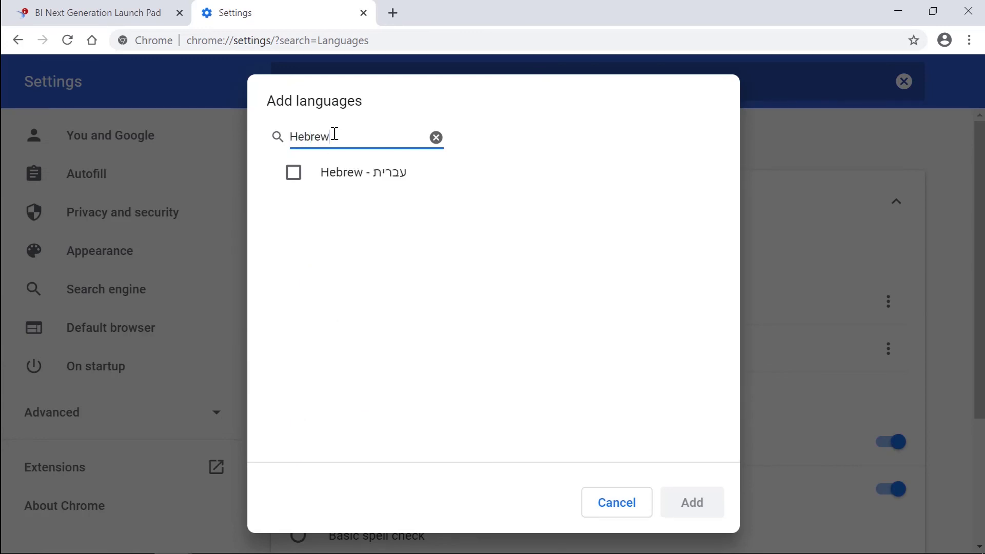
click(293, 174)
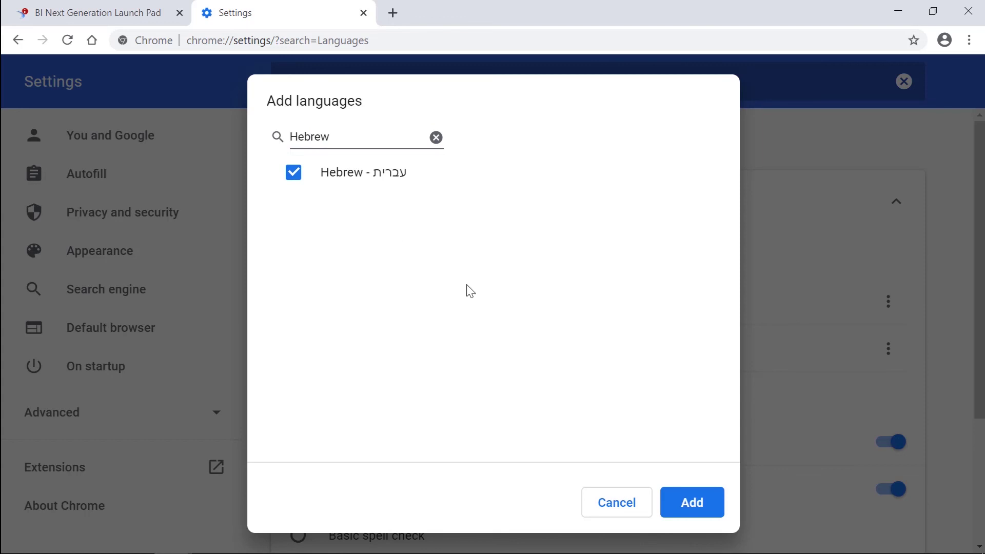
click(696, 509)
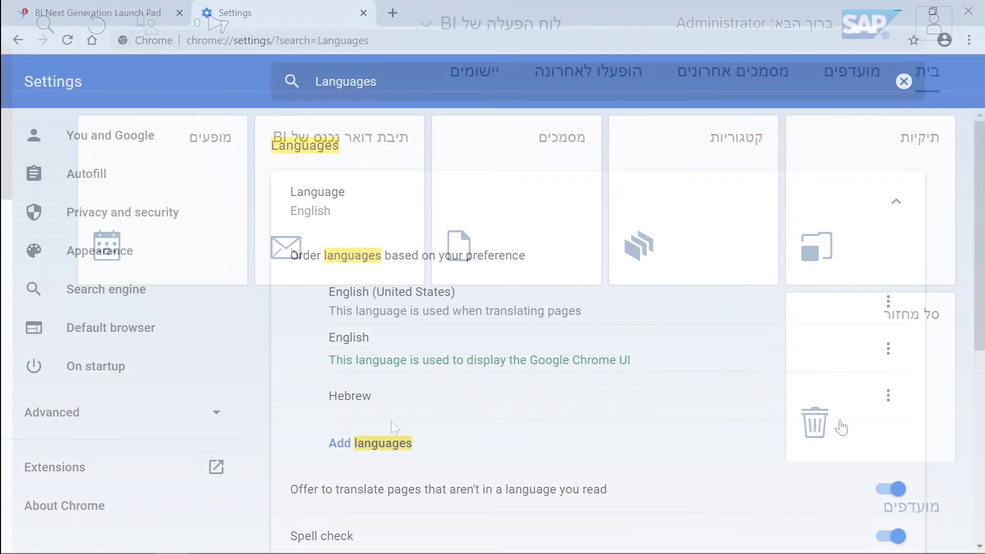